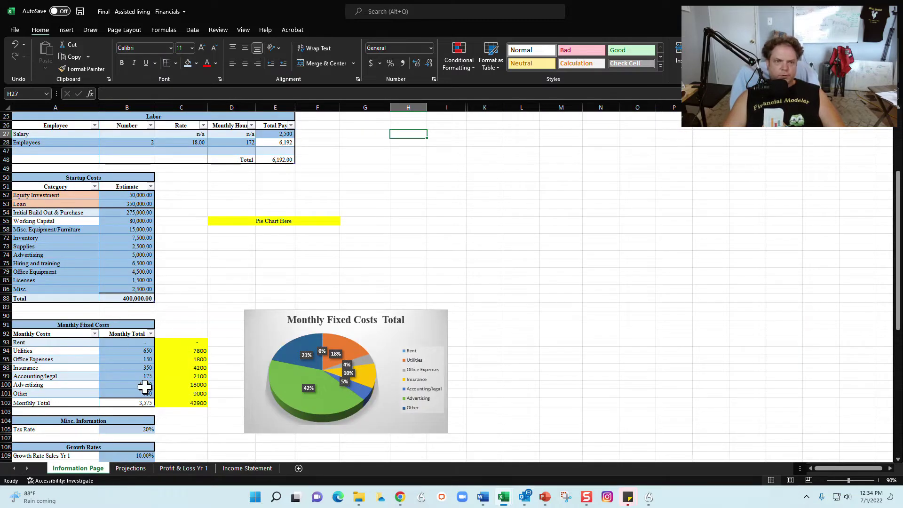
Look over the Information Page's sections, from the sales table through labor, startup costs, fixed costs, growth rates and loan information
scroll(145, 376, "up", 5)
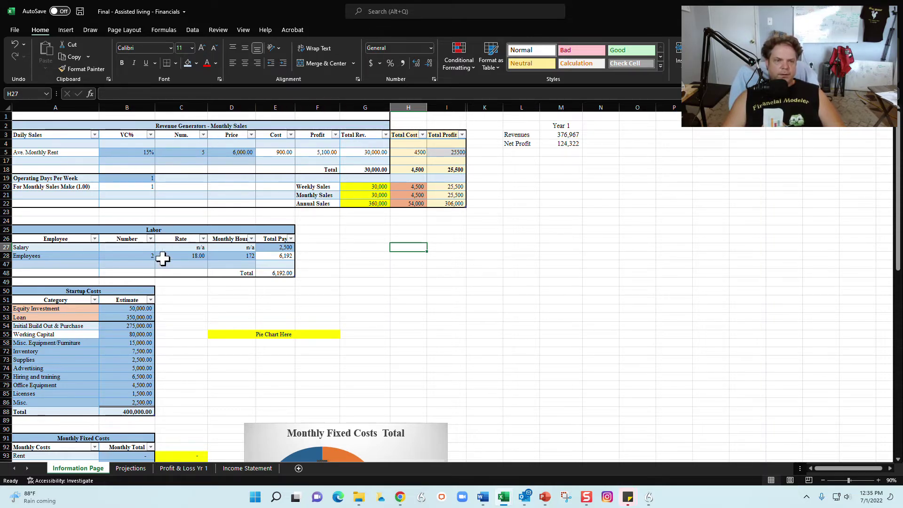
scroll(123, 362, "down", 6)
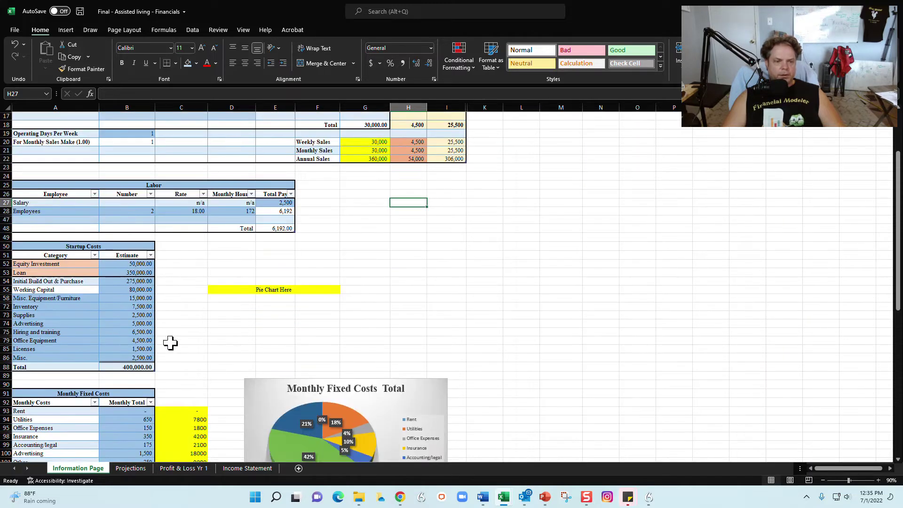
scroll(108, 315, "down", 5)
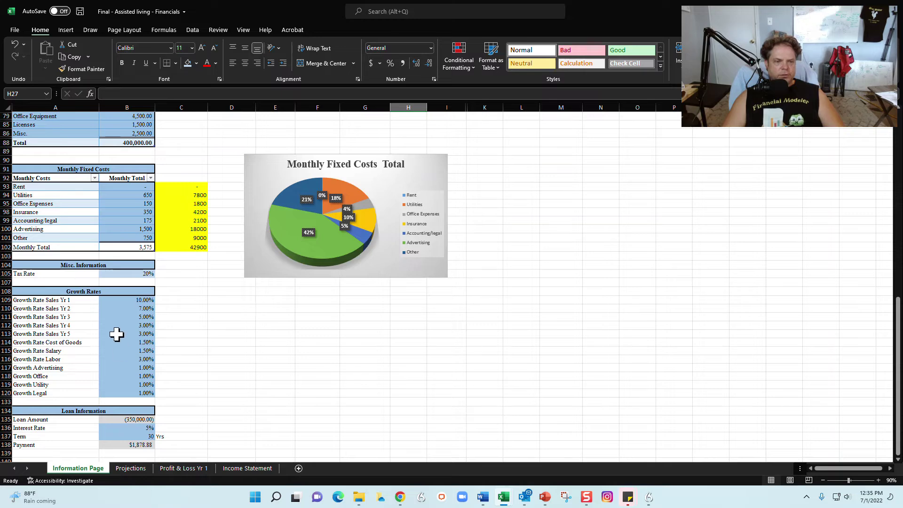
scroll(119, 337, "down", 3)
scroll(133, 350, "up", 12)
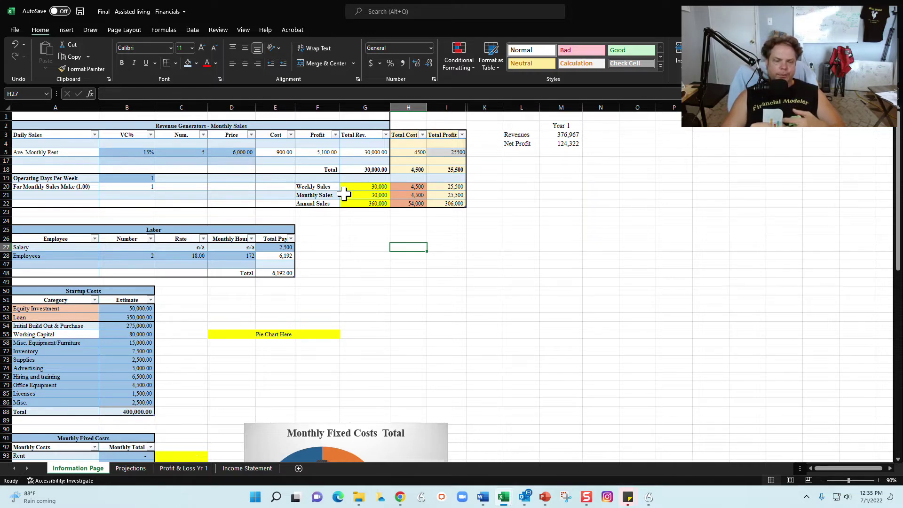
Examine the VC%, Num. and Price inputs of the Ave. Monthly Rent row in the monthly sales table
left_click(71, 153)
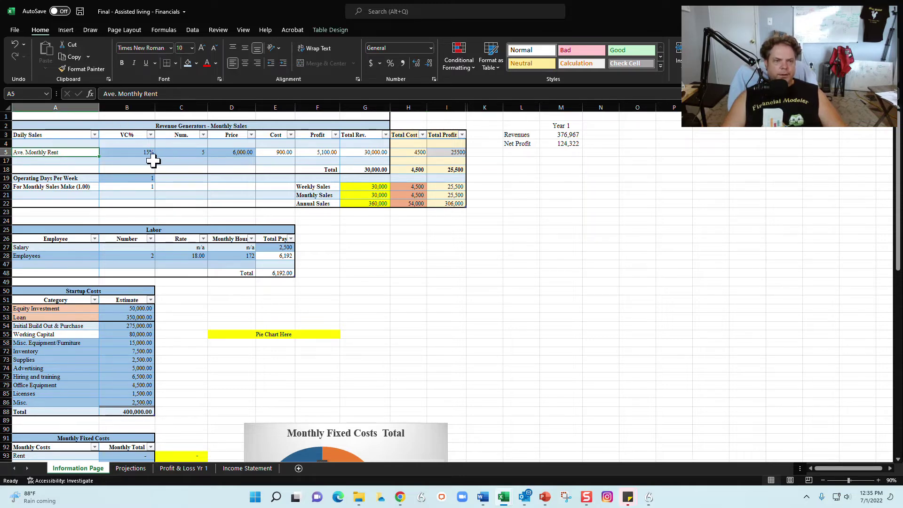
left_click(180, 153)
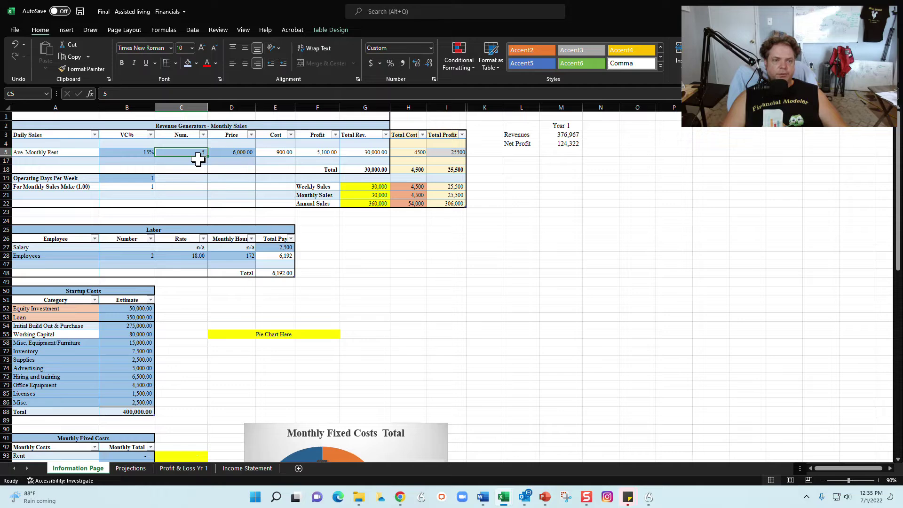
left_click(240, 154)
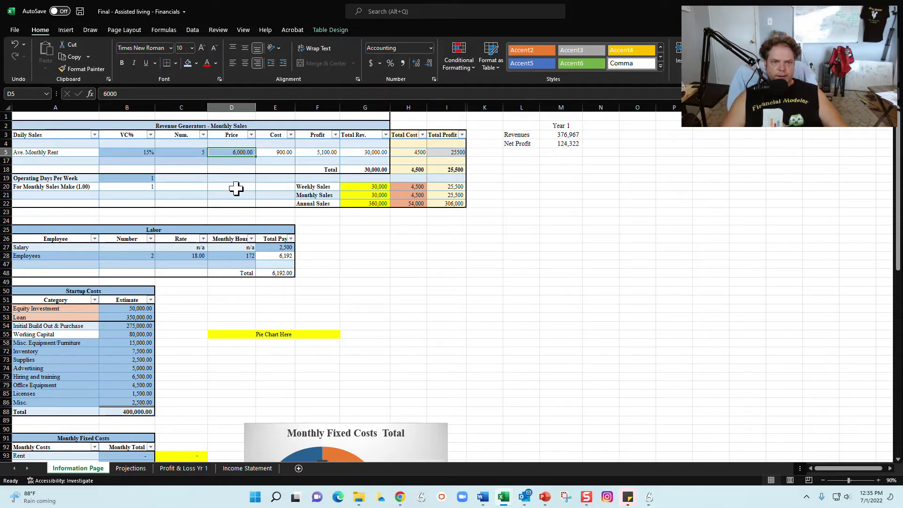
left_click(142, 153)
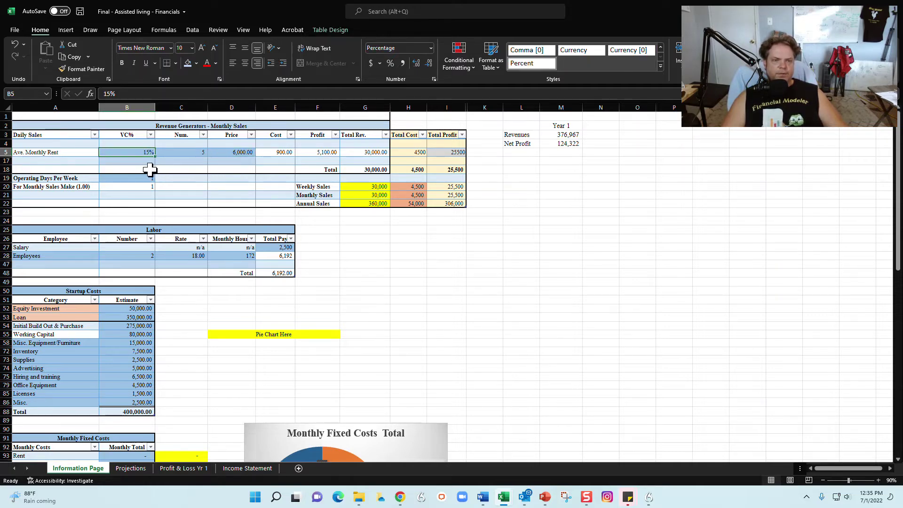
left_click(277, 157)
left_click_drag(133, 152, 223, 152)
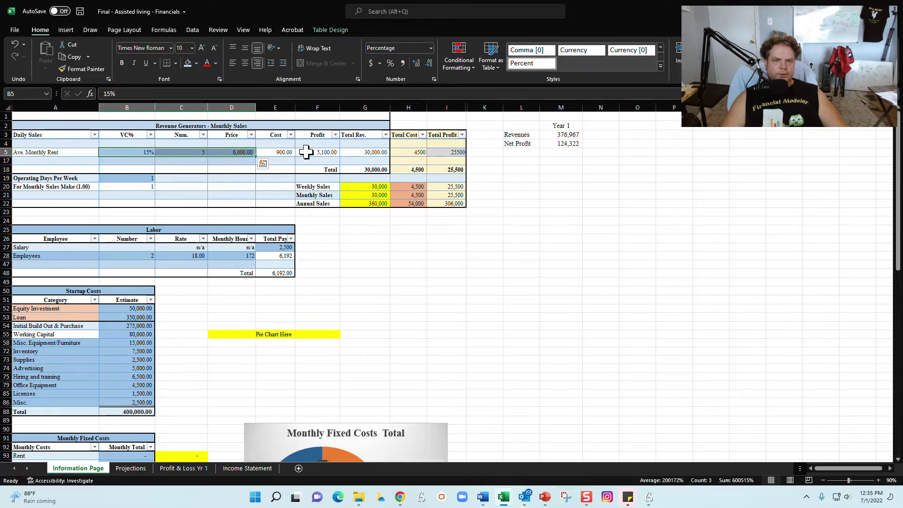
left_click(409, 257)
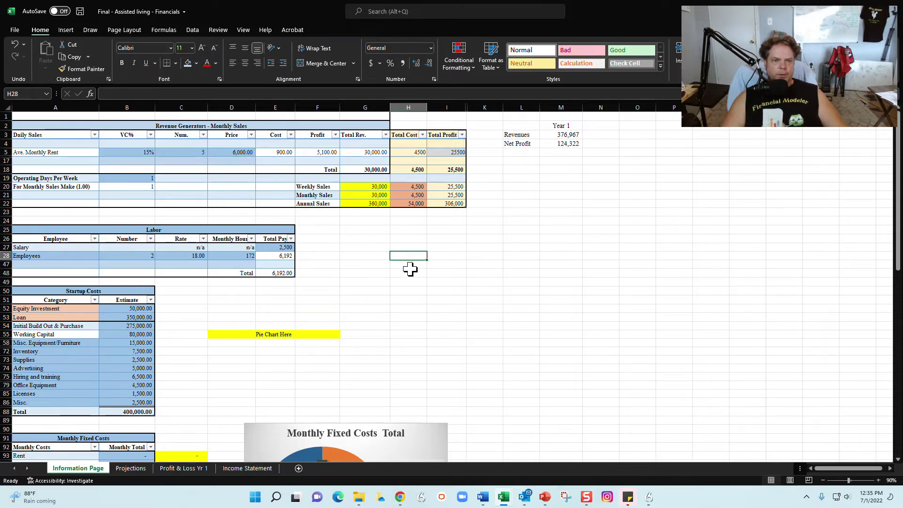
Set the Ave. Monthly Rent row's Num. to 6 and its Price to 5000
left_click(197, 153)
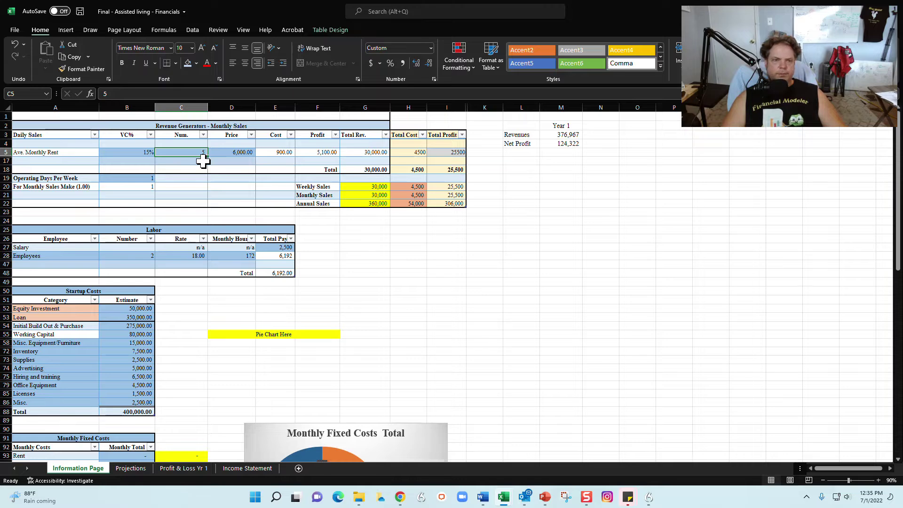
type("6")
key("Return")
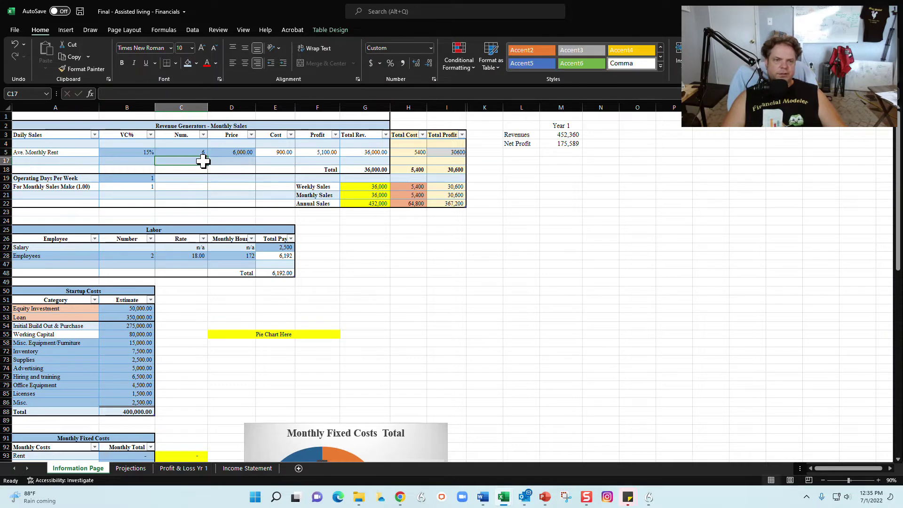
left_click(238, 151)
type("5000")
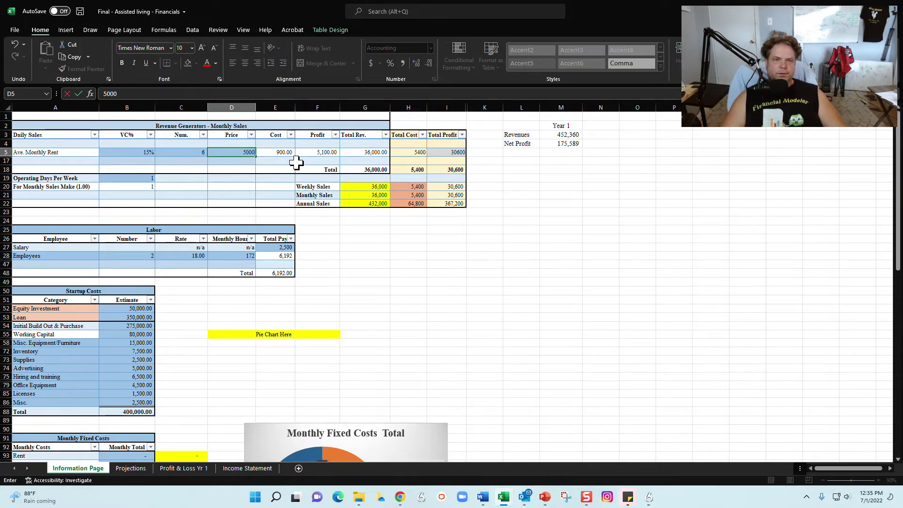
key("Return")
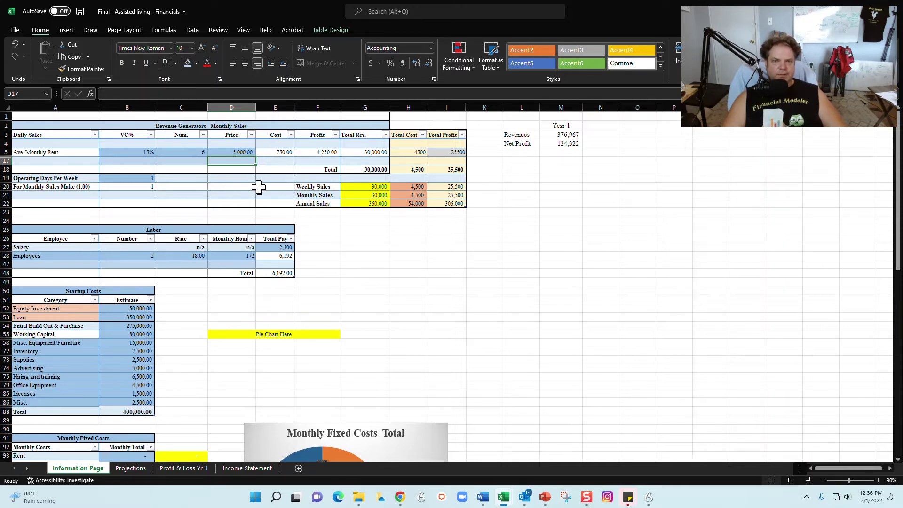
Set the total pay of the Salary row in the Labor table to 5,000
scroll(181, 223, "down", 3)
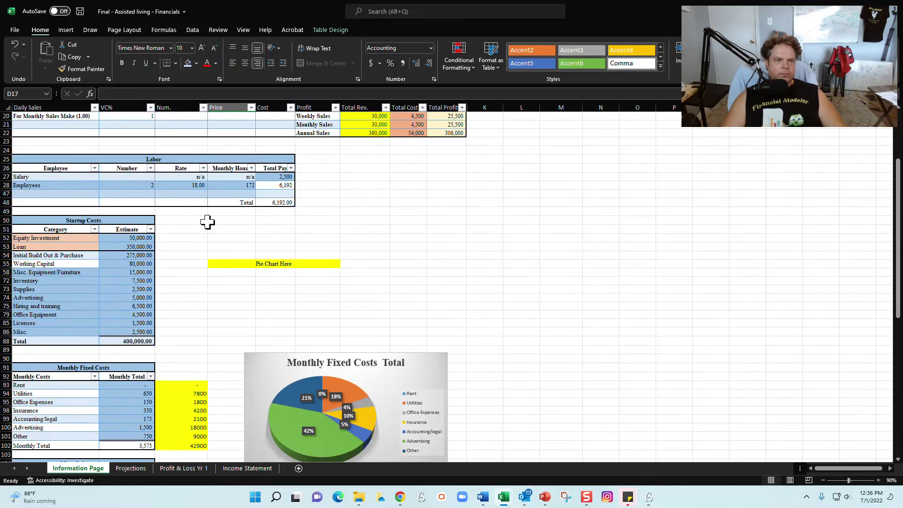
left_click(283, 177)
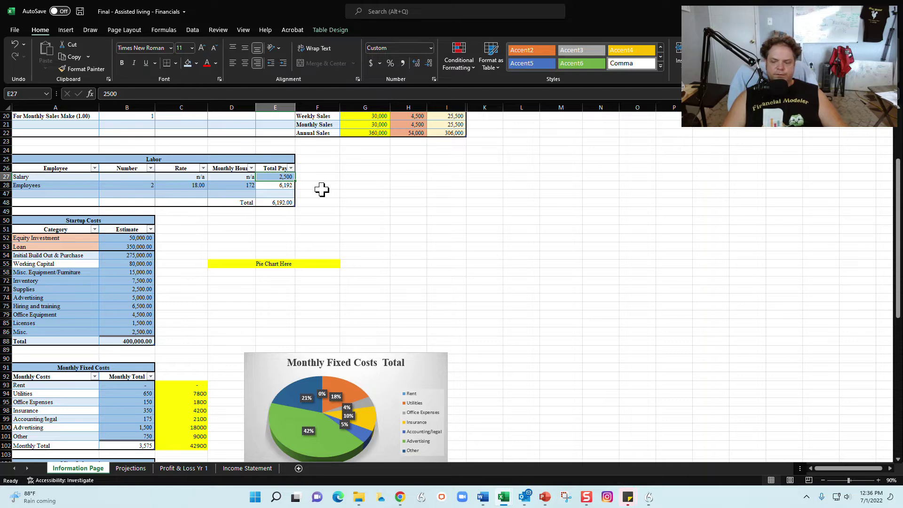
type("500")
key("Return")
key("Up")
type("5,00")
type("0")
key("Return")
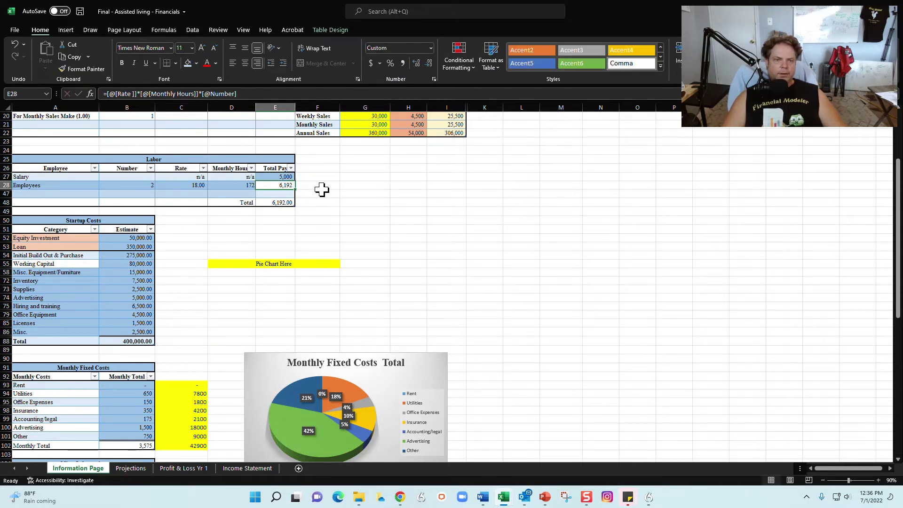
Set the Employees row in the Labor table to 4 employees, a rate of 25 and 86 monthly hours
left_click_drag(133, 185, 216, 183)
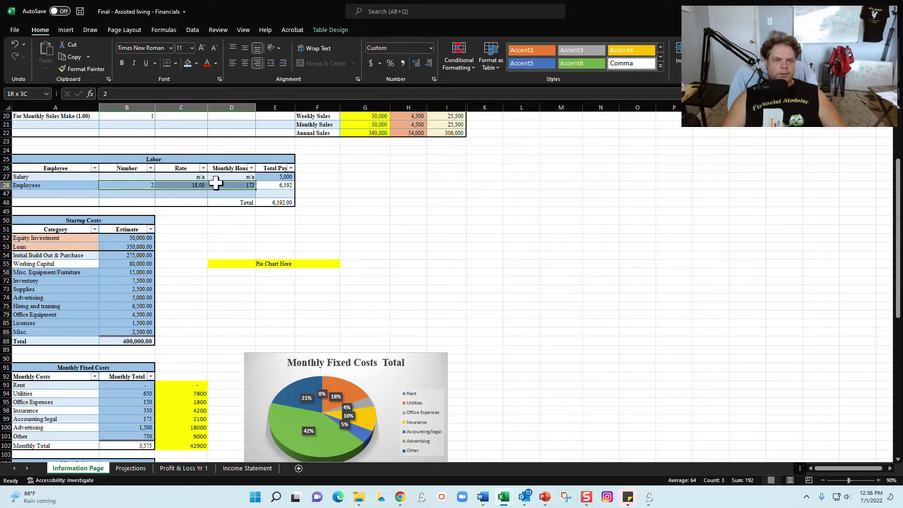
left_click(204, 224)
left_click(147, 184)
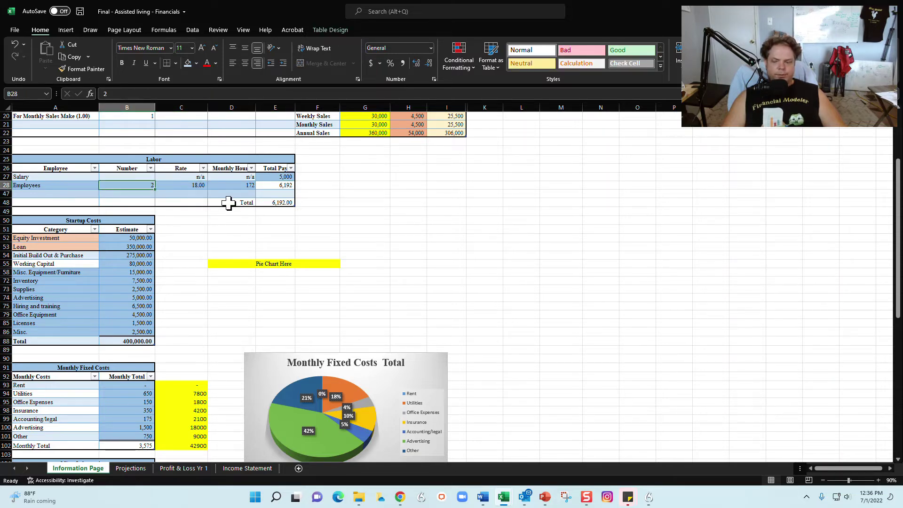
type("4")
key("Return")
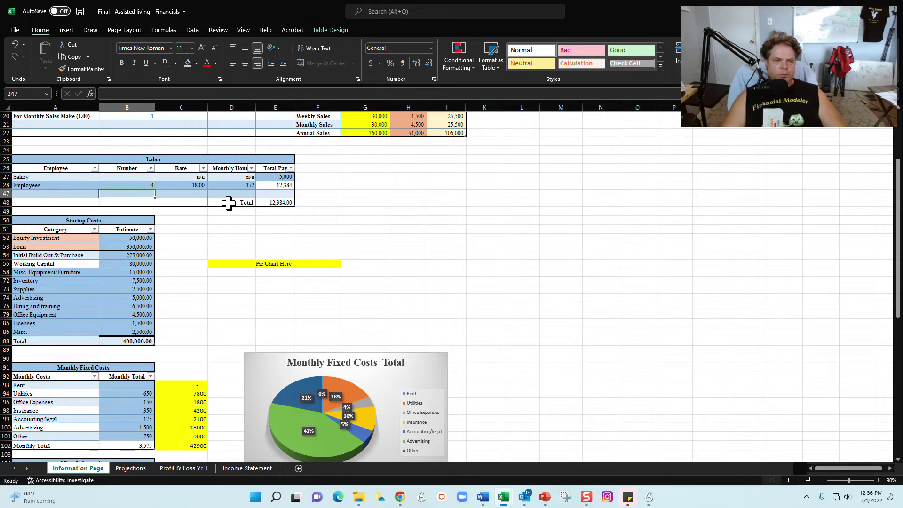
left_click(180, 184)
type("25")
key("Return")
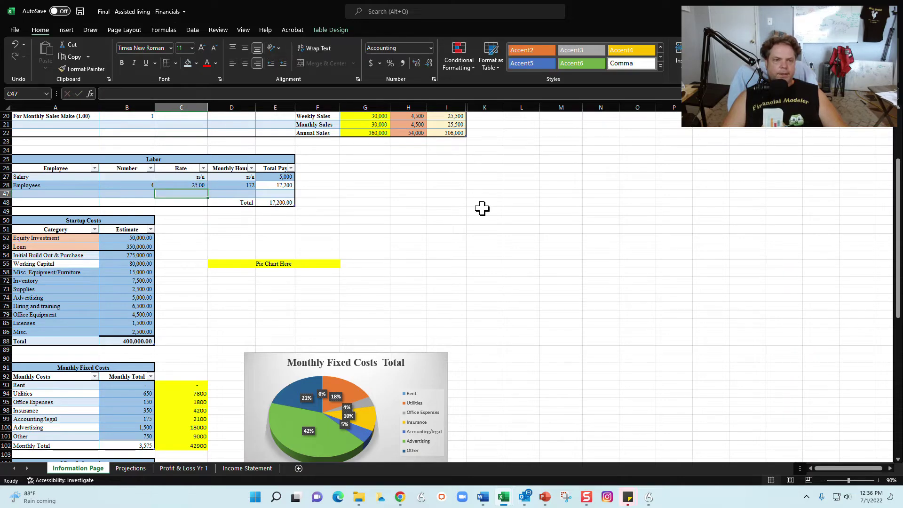
left_click(237, 185)
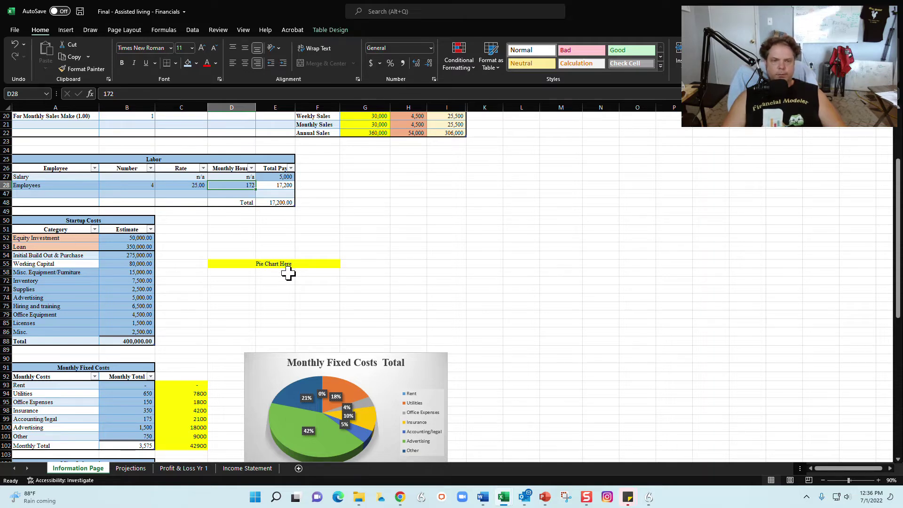
type("86")
key("Return")
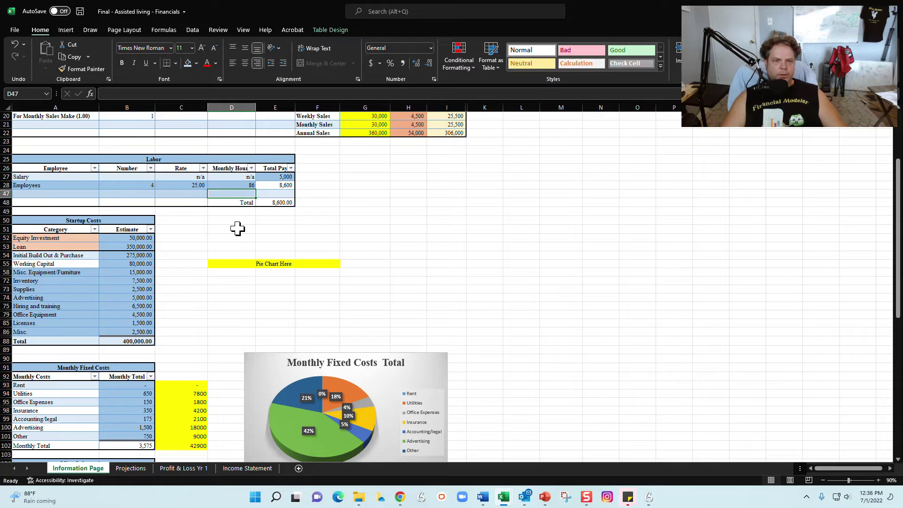
Examine the Equity Investment and Loan estimates in the Startup Costs table
scroll(230, 288, "down", 2)
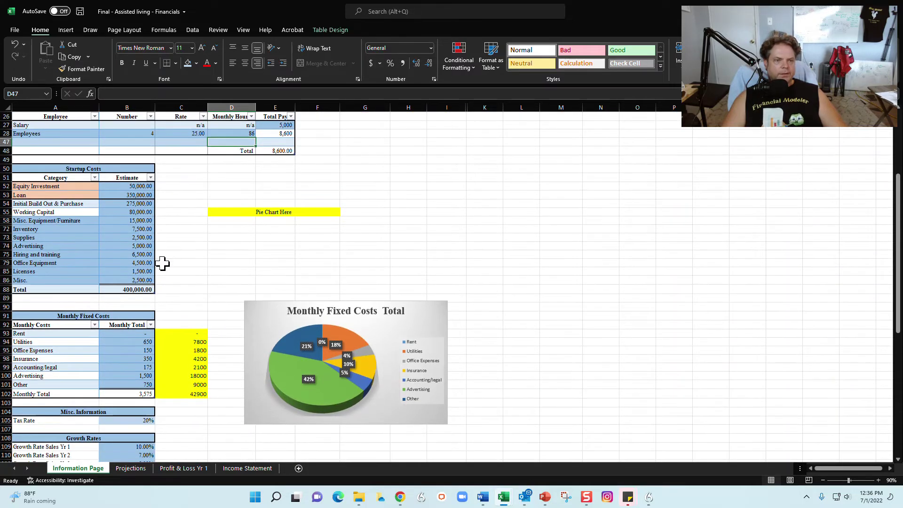
left_click_drag(65, 185, 145, 195)
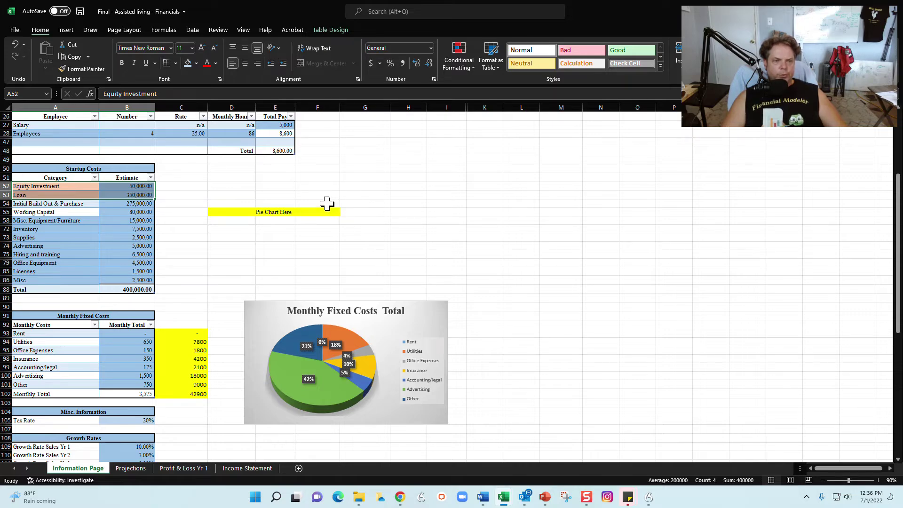
left_click(189, 185)
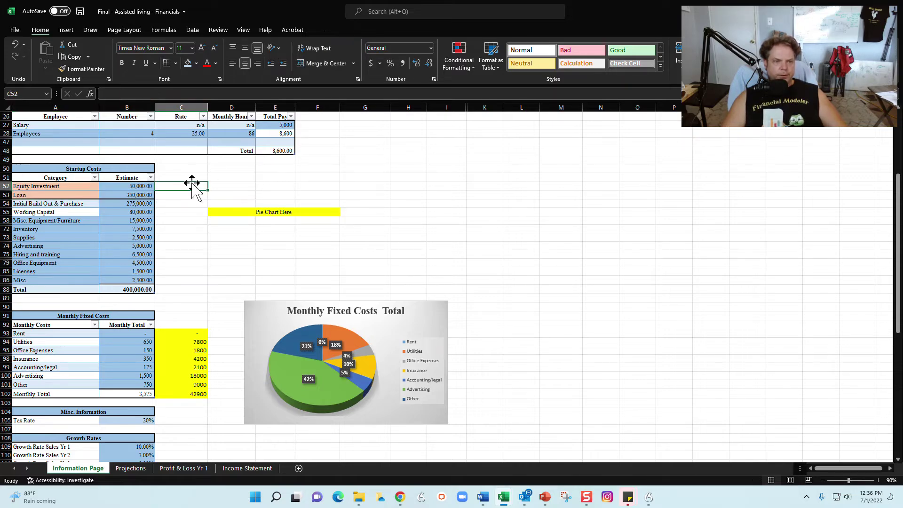
left_click(90, 187)
key("Right")
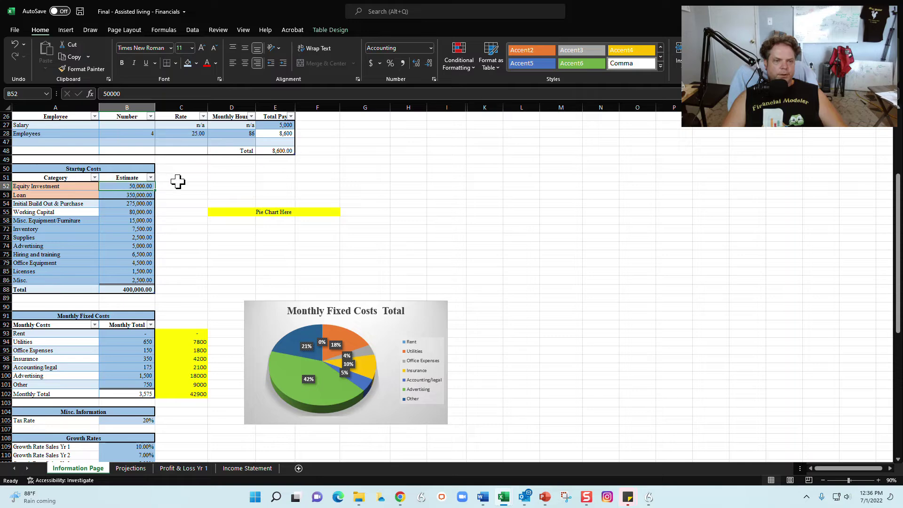
left_click(143, 195)
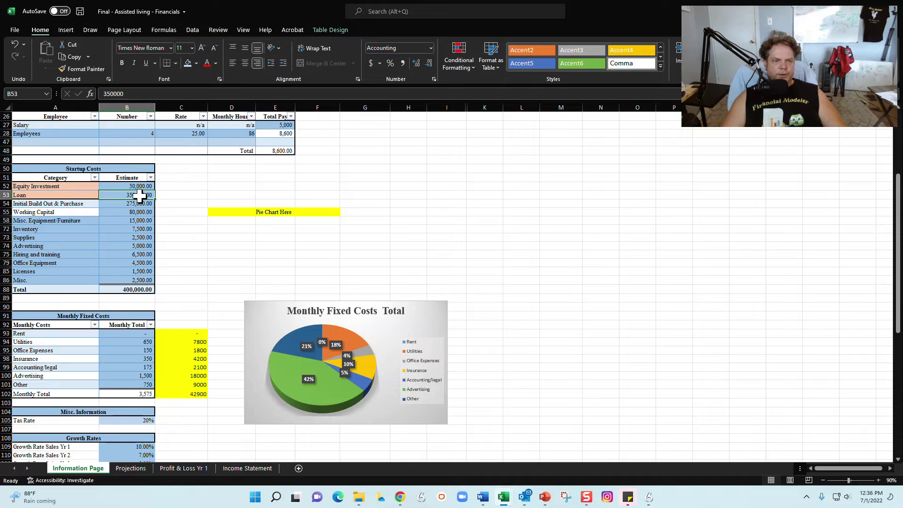
Inspect the loan amount, interest rate, term and payment formula in the Loan Information section
scroll(141, 207, "down", 11)
left_click(133, 269)
left_click_drag(145, 287, 145, 280)
left_click(221, 271)
left_click(138, 278)
left_click(118, 287)
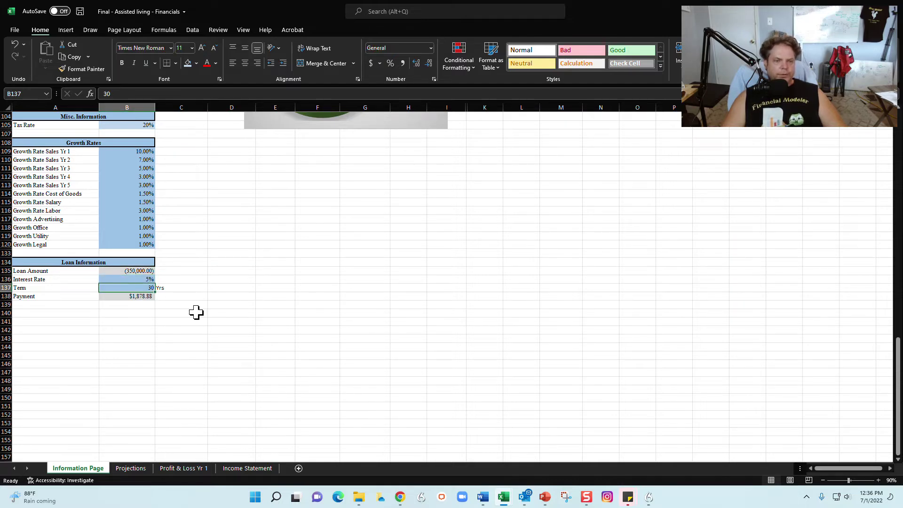
left_click(139, 296)
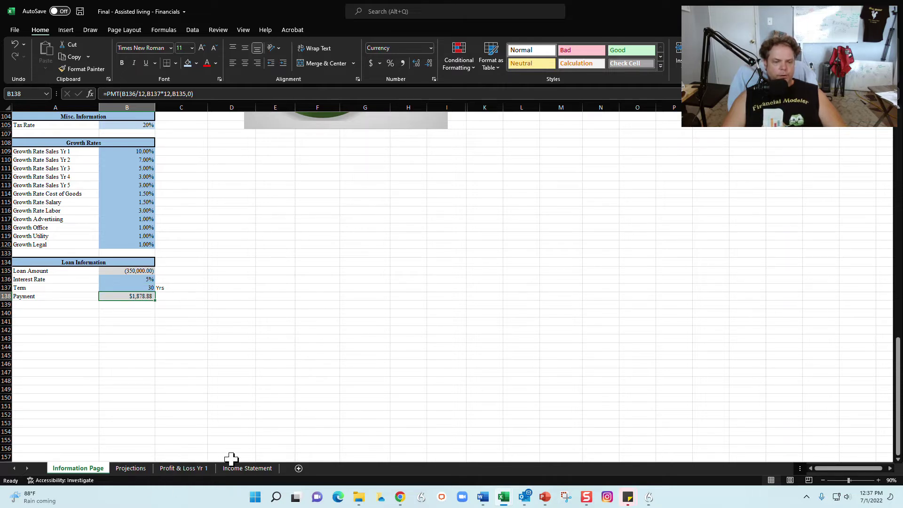
Review the Monthly Fixed Costs table and the Startup Costs items from Initial Build Out & Purchase through Misc
scroll(190, 371, "up", 17)
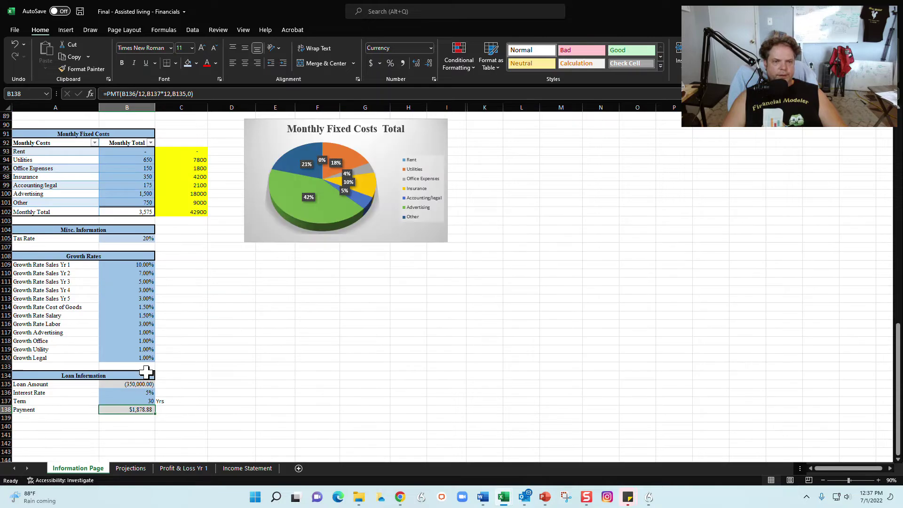
left_click(375, 388)
scroll(272, 373, "down", 10)
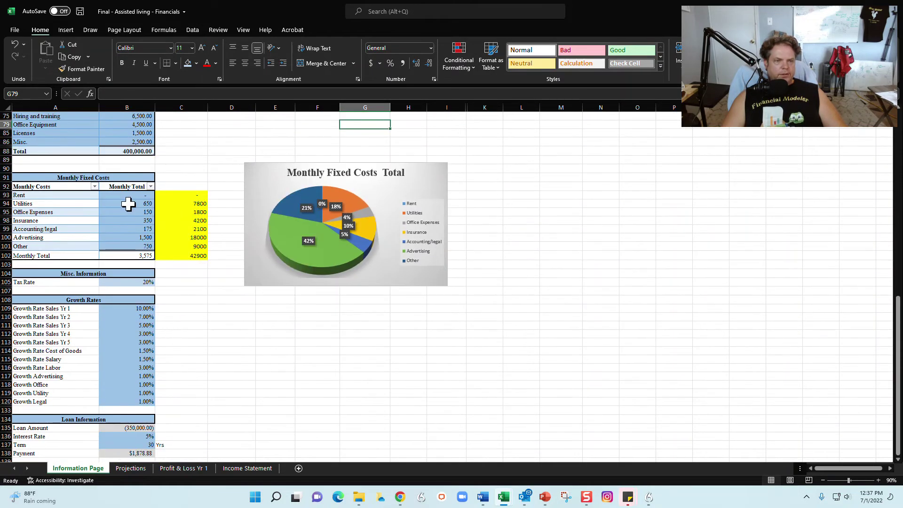
scroll(145, 205, "up", 5)
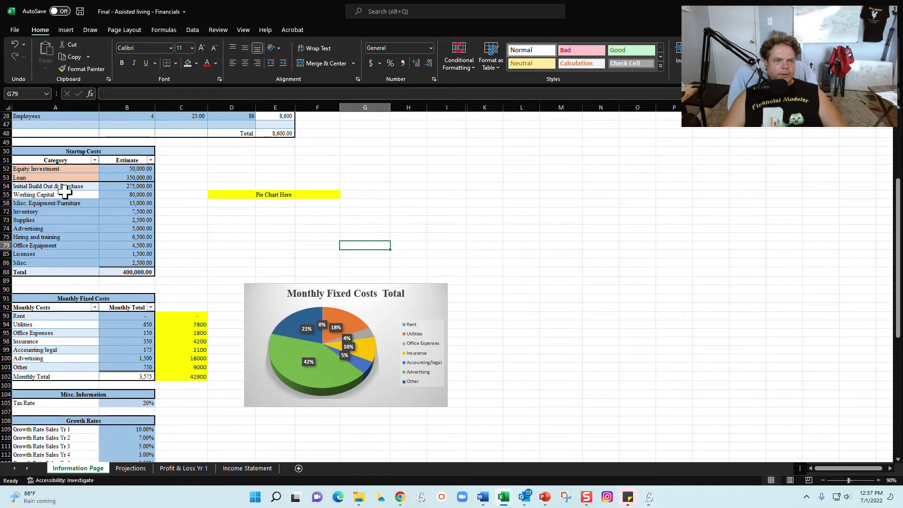
left_click_drag(65, 187, 125, 258)
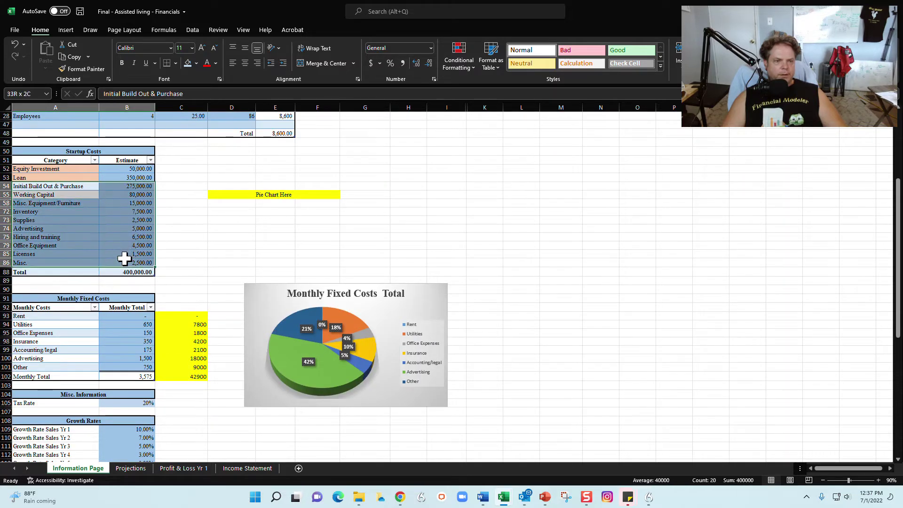
left_click(225, 244)
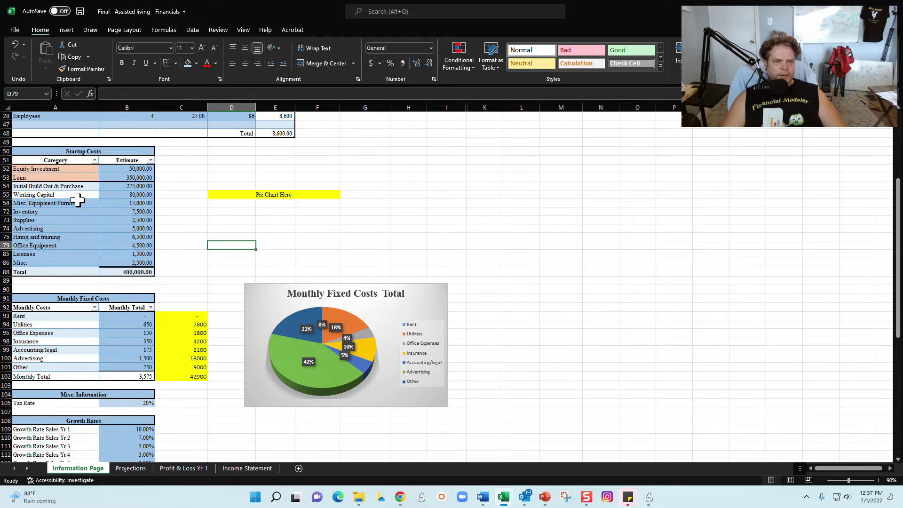
Examine the Startup Costs items from Initial Build Out & Purchase through Misc. and the formula behind their total
left_click_drag(67, 203, 56, 264)
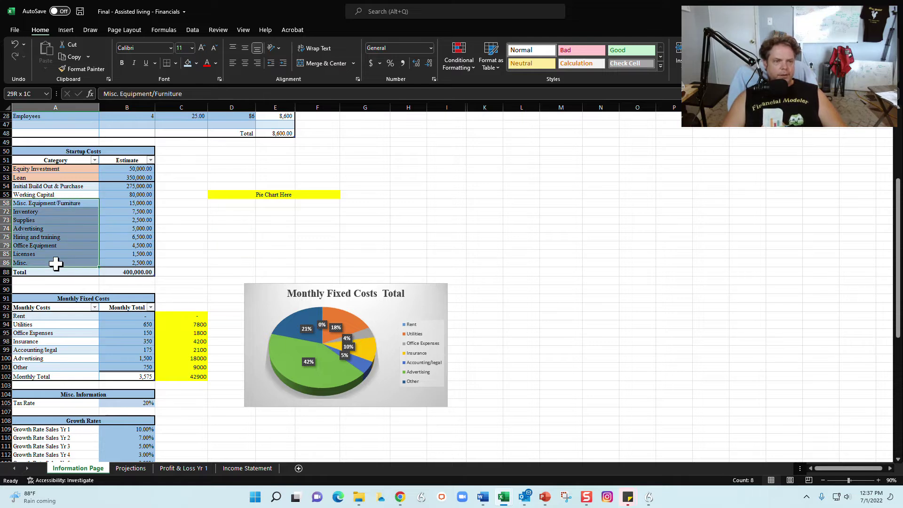
left_click_drag(139, 186, 136, 263)
left_click_drag(68, 184, 69, 196)
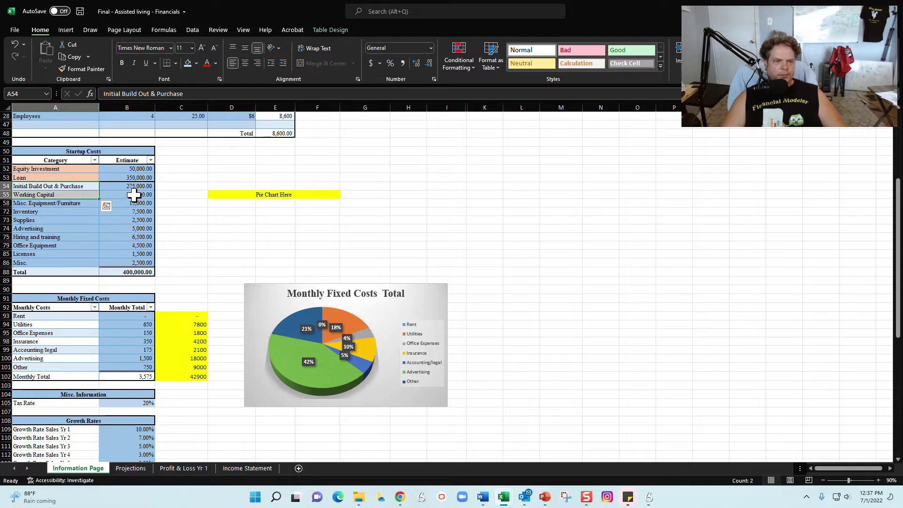
left_click_drag(135, 185, 134, 260)
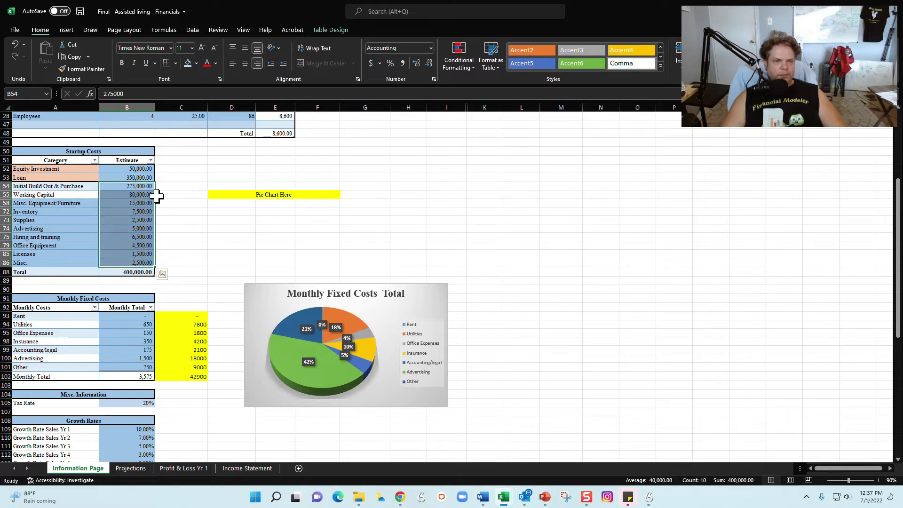
left_click(177, 236)
left_click(144, 271)
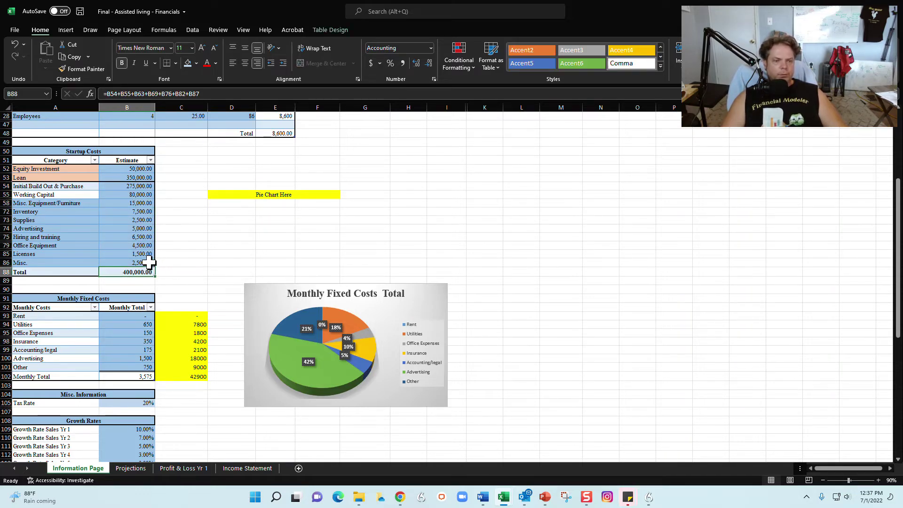
Review the Monthly Fixed Costs entries from Rent through Other and the formula behind the Monthly Total
scroll(151, 293, "down", 4)
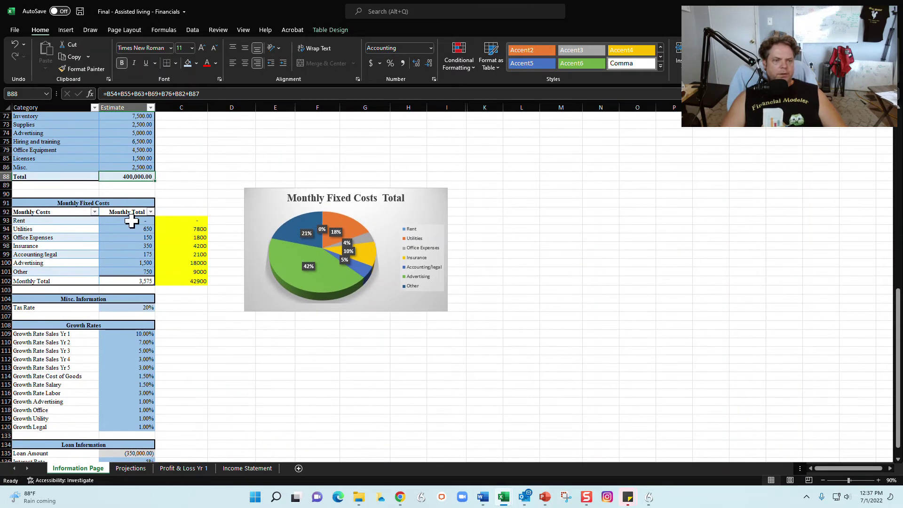
left_click_drag(131, 221, 130, 271)
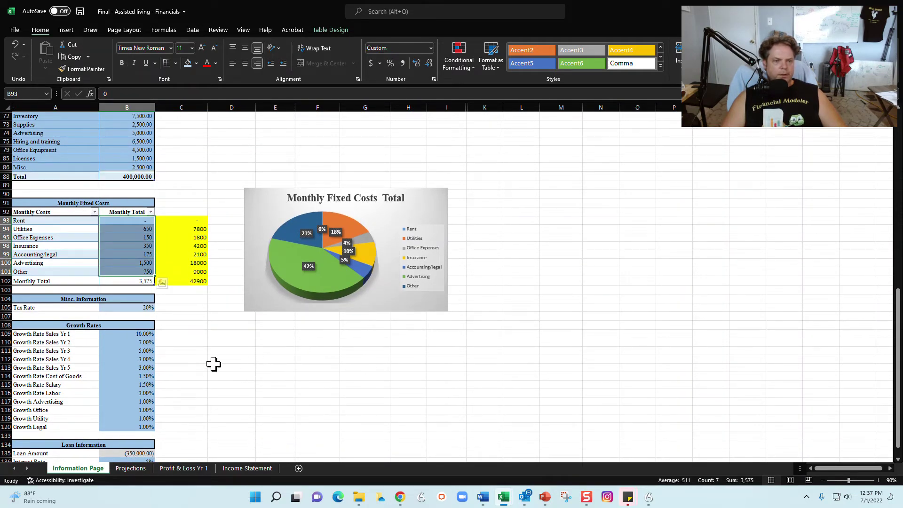
left_click_drag(53, 220, 52, 280)
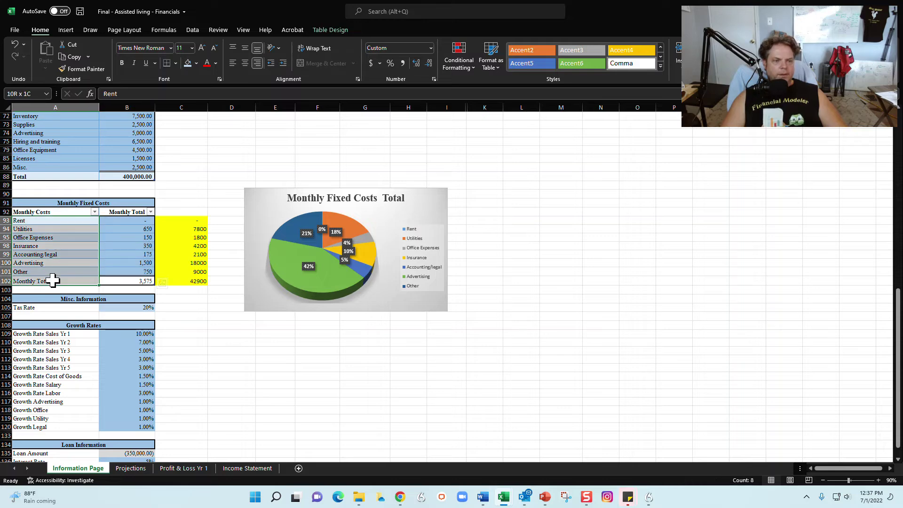
left_click(187, 303)
left_click(141, 280)
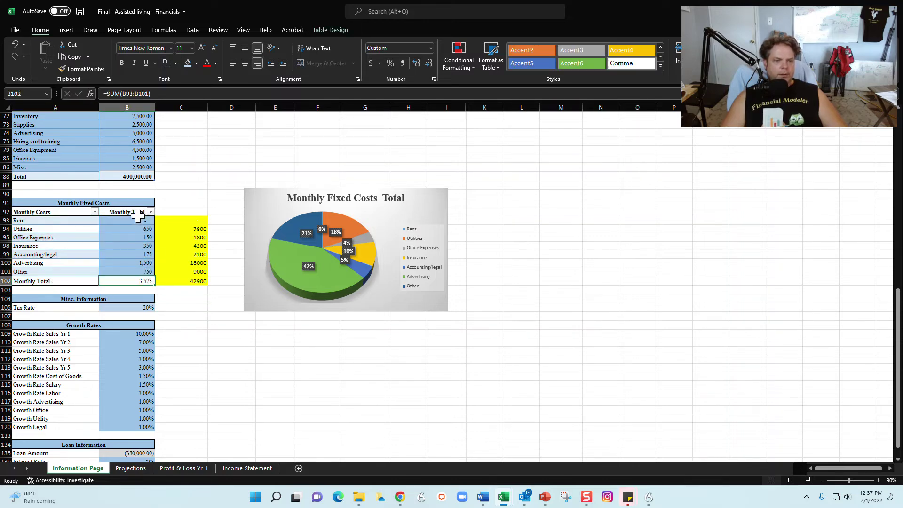
left_click_drag(137, 221, 127, 271)
left_click(139, 281)
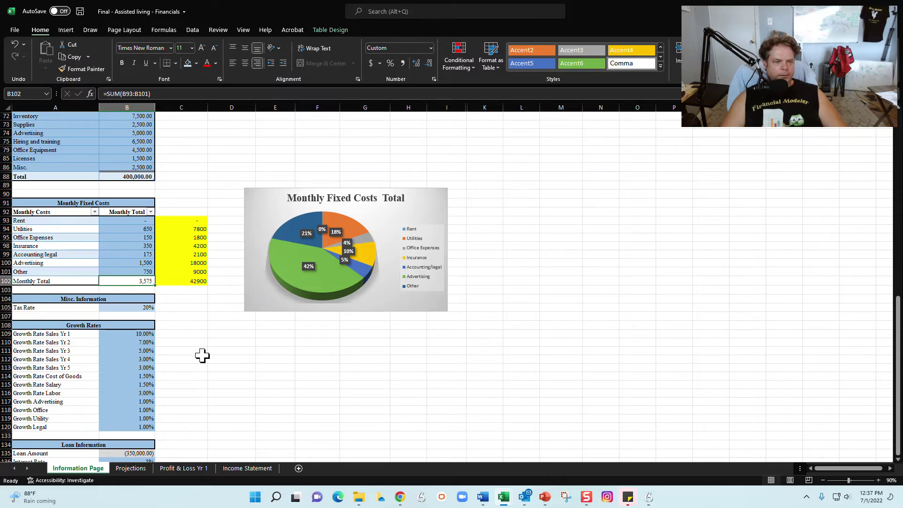
Inspect the tax rate under Misc. Information and the Year 1 to Year 5 sales rates under Growth Rates
scroll(202, 355, "down", 2)
left_click(151, 248)
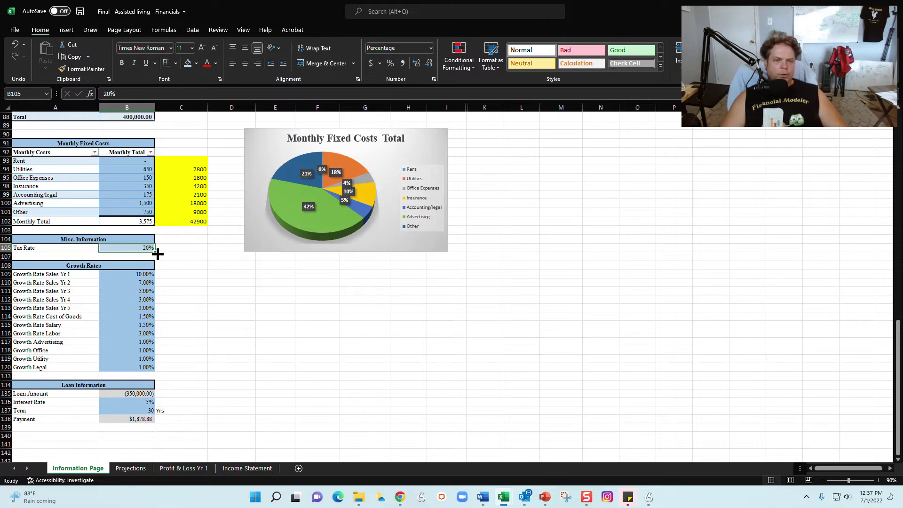
left_click_drag(137, 272, 133, 306)
left_click(147, 285)
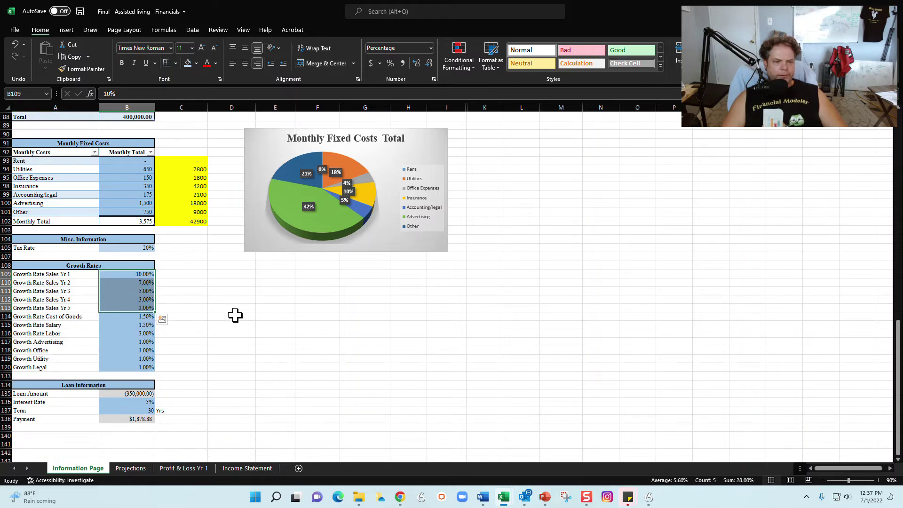
left_click_drag(231, 290, 232, 299)
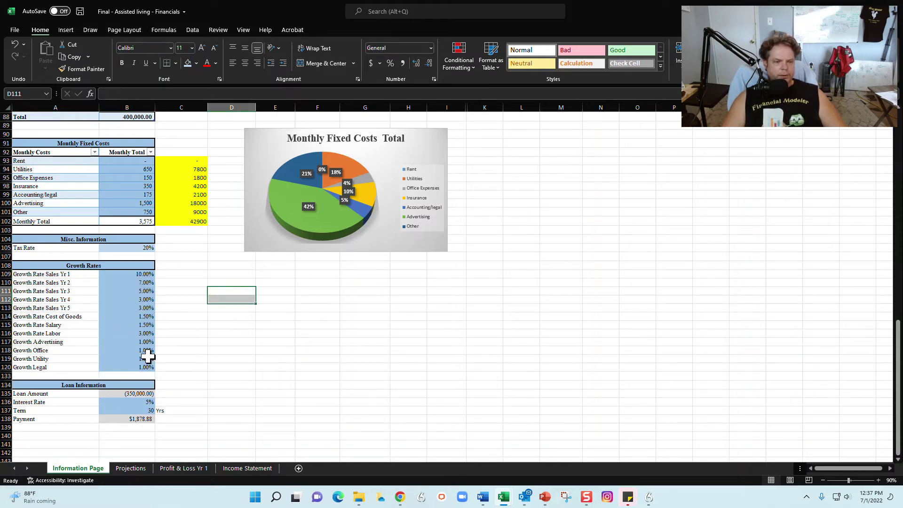
left_click(261, 374)
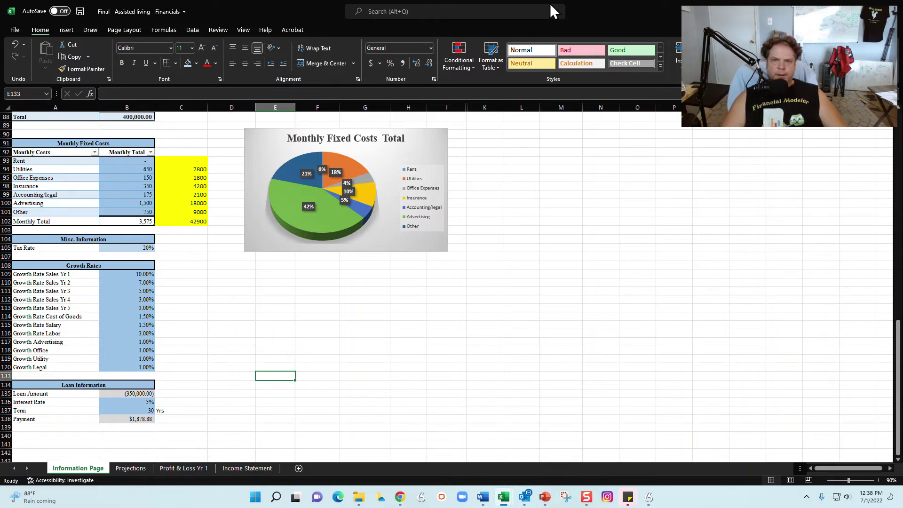
left_click_drag(608, 14, 471, 1)
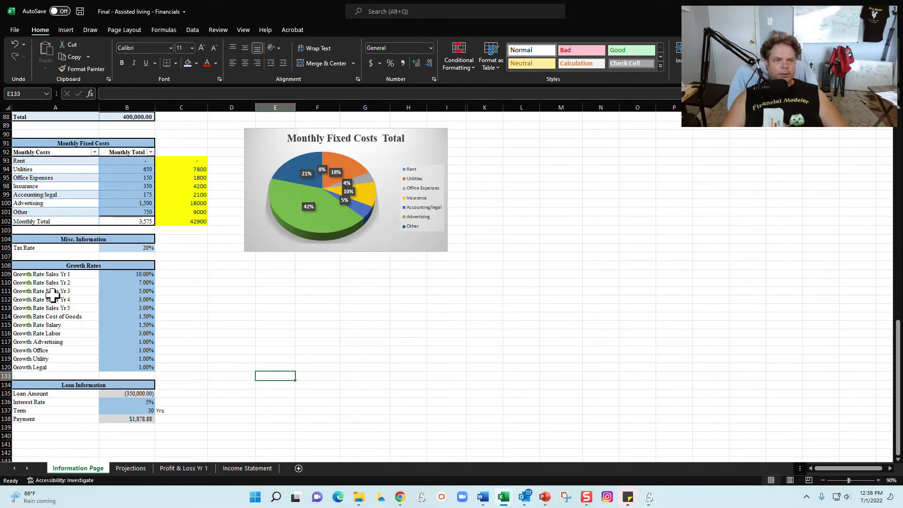
Copy the entire five-year Pro Forma Income Statement - Base table from the Income Statement sheet
scroll(125, 188, "up", 11)
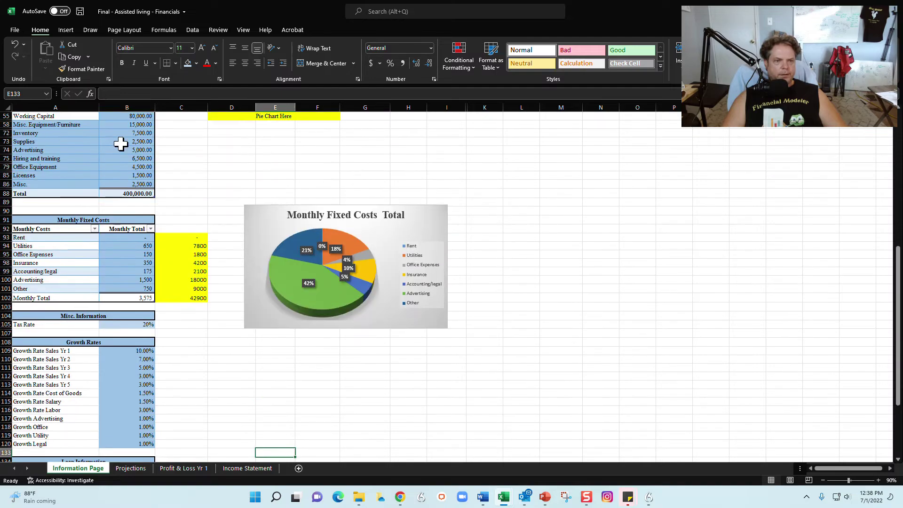
left_click(244, 468)
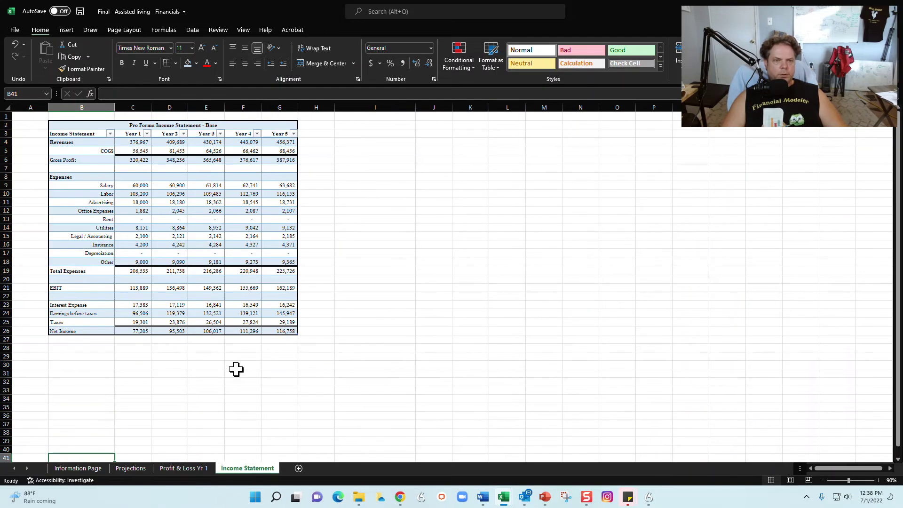
left_click_drag(221, 123, 215, 328)
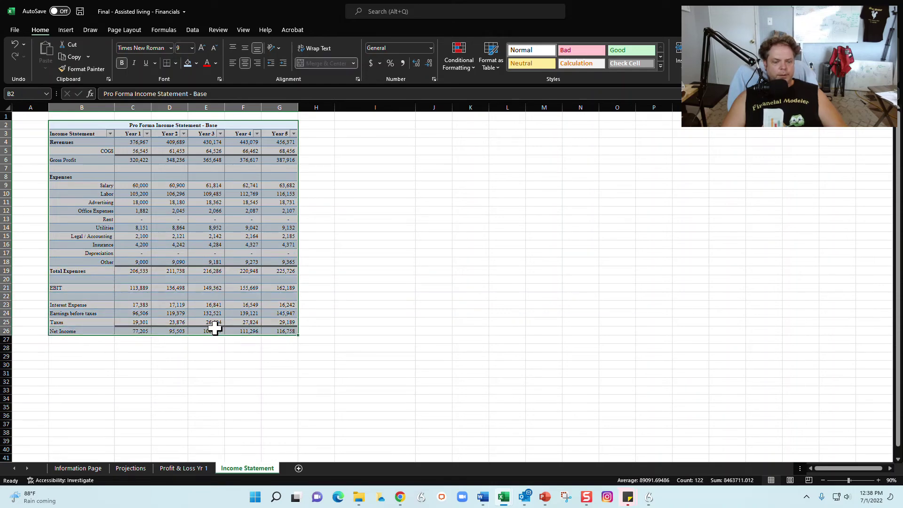
key("ctrl+c")
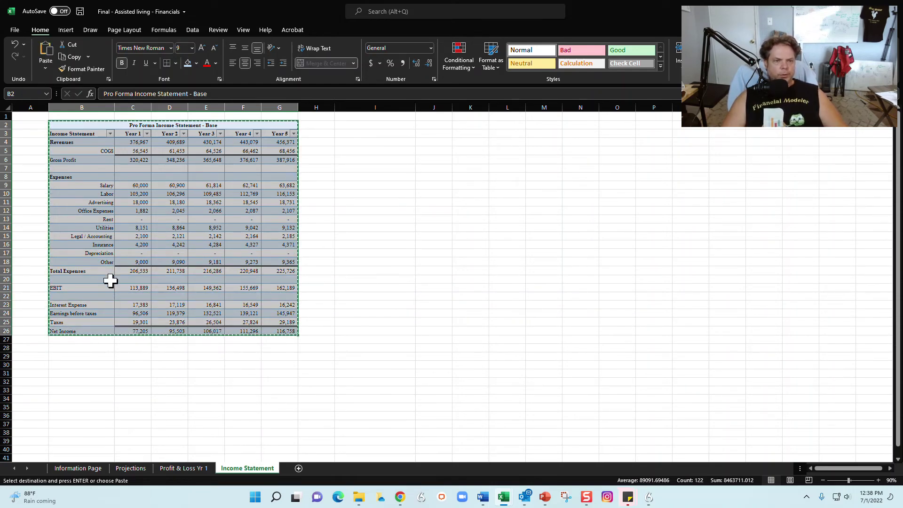
Switch to the assisted living template in Word and replace its five-year Pro Forma Income Statement table with the copied one
key("alt+Tab")
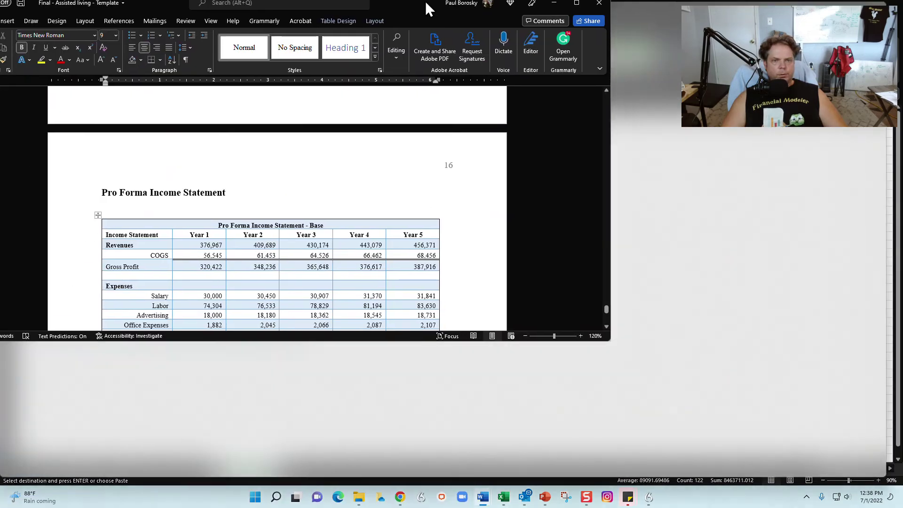
scroll(501, 260, "up", 7)
scroll(469, 296, "down", 6)
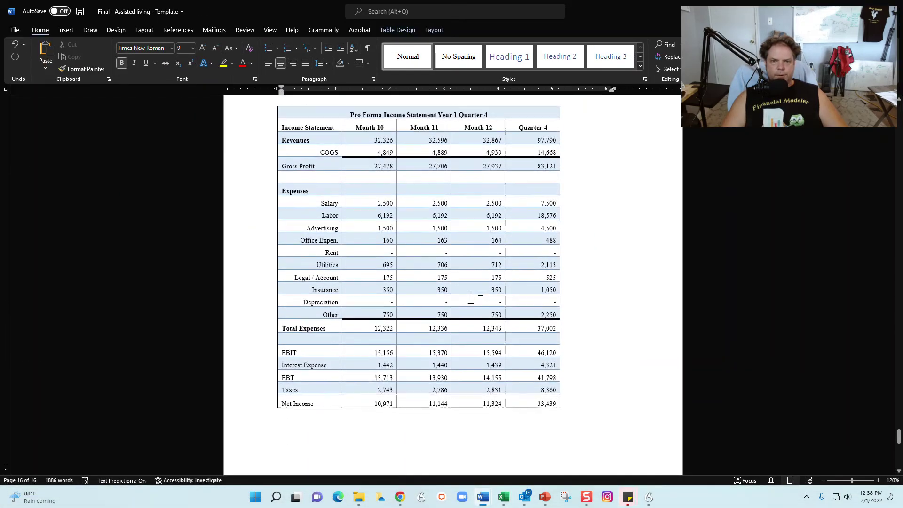
scroll(477, 292, "down", 3)
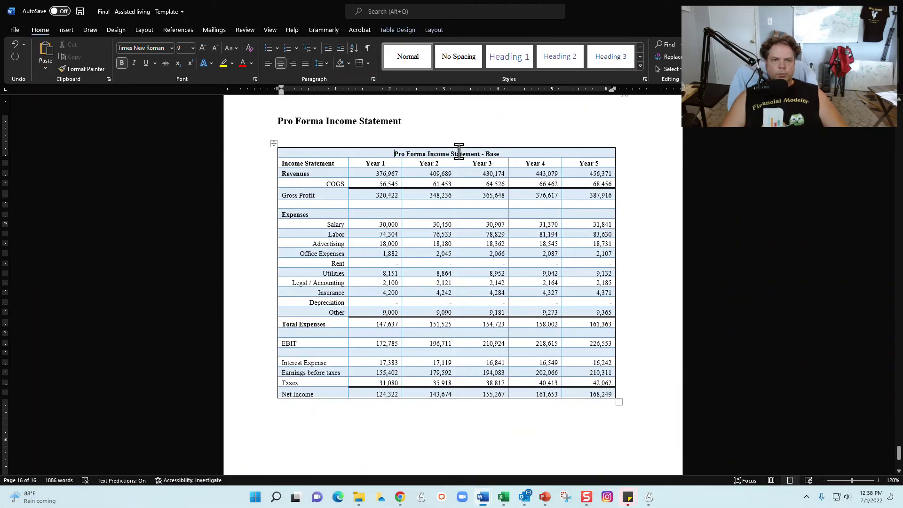
left_click_drag(628, 393, 355, 144)
key("BackSpace")
key("ctrl+v")
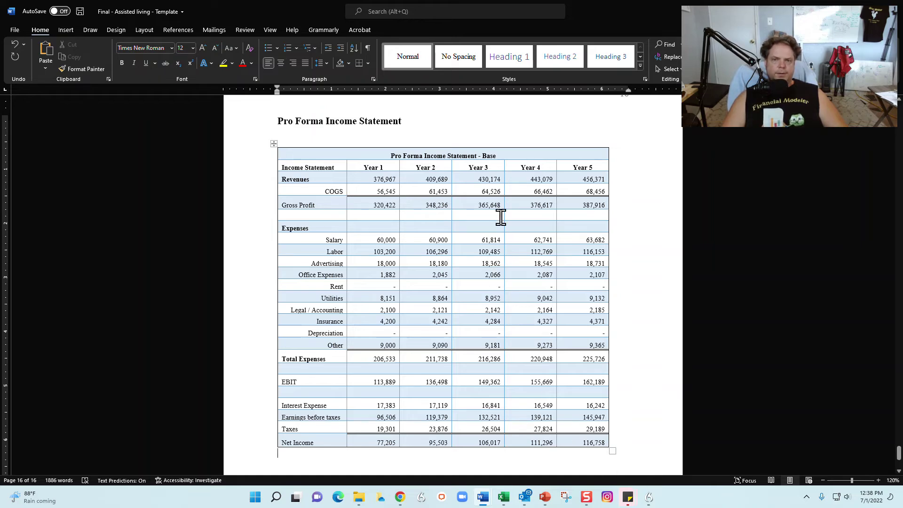
Look back at the Profit and Loss Quarter 4 page, and switch to the Financial Projections presentation in PowerPoint to show its Summary slide
scroll(365, 221, "up", 10)
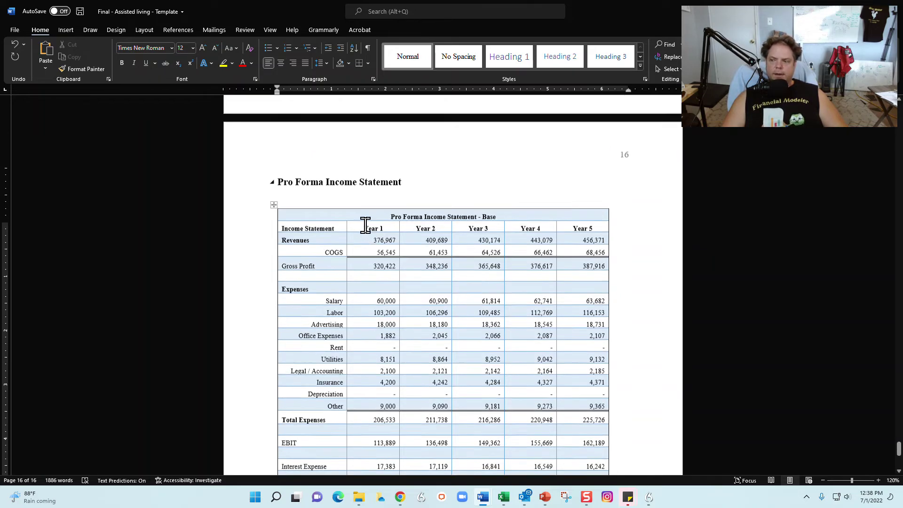
scroll(407, 217, "up", 3)
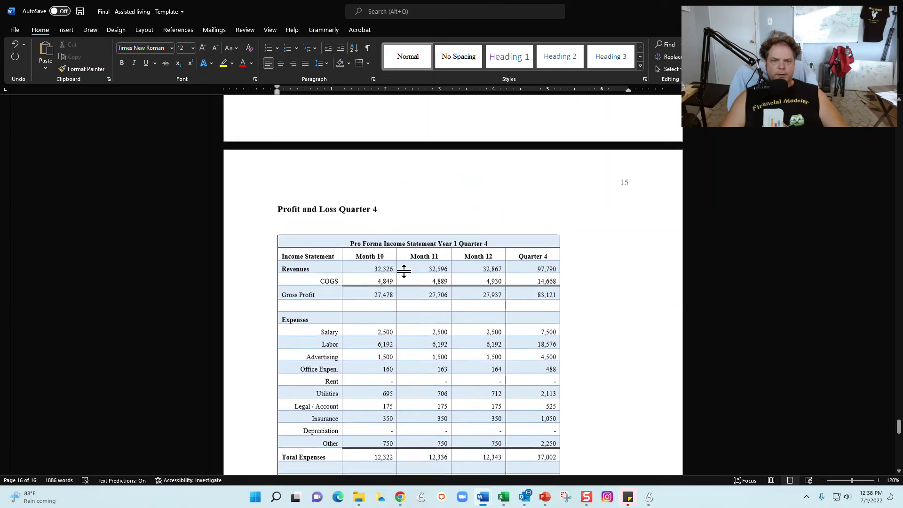
double_click(605, 13)
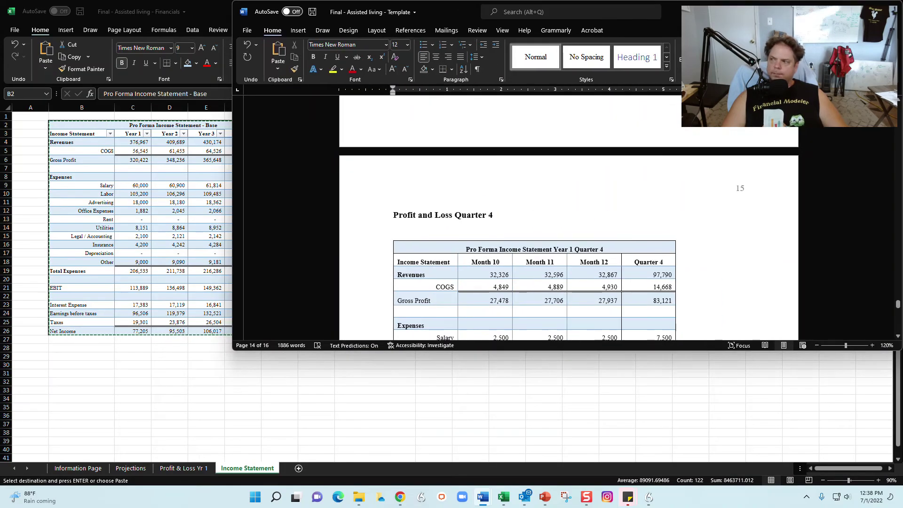
left_click(544, 497)
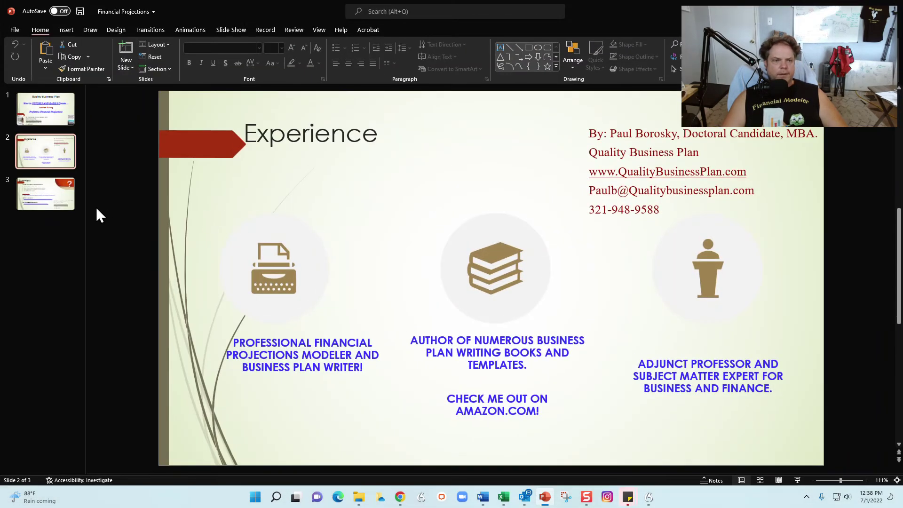
left_click(56, 185)
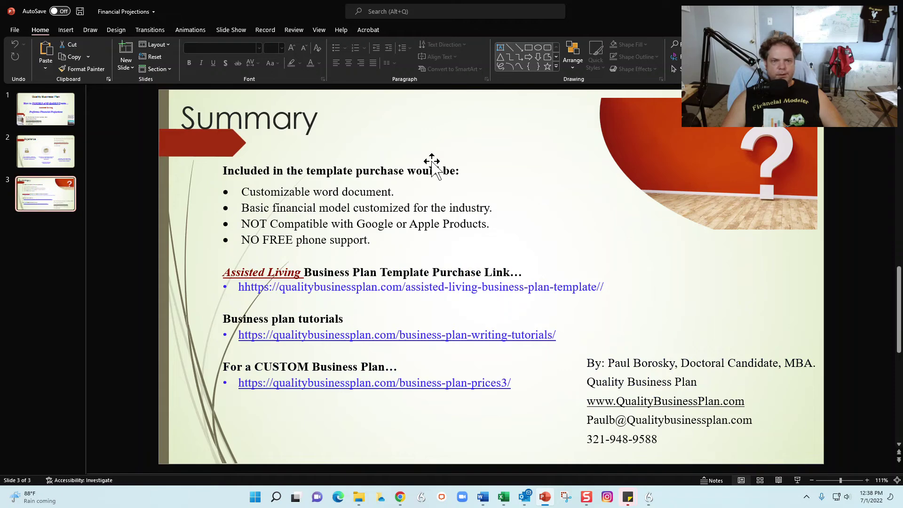